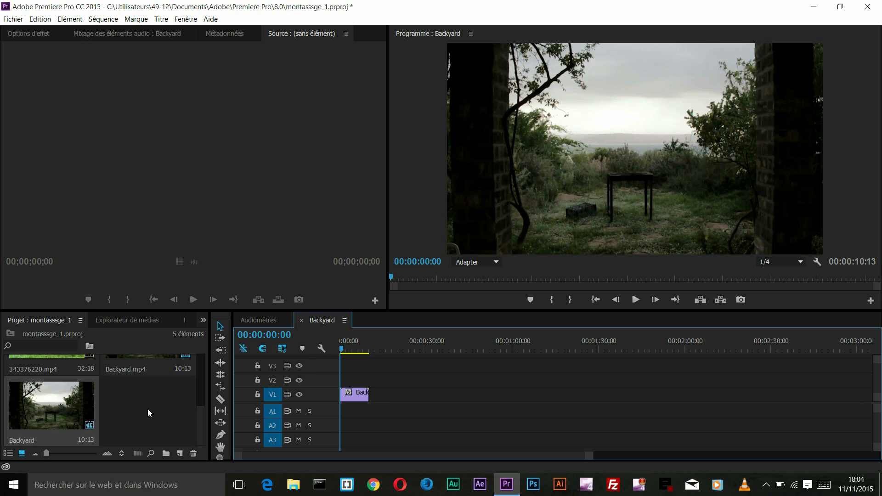
Add Crossroad.mp4 and 342933669.mp4 to track V1, one after the other, directly behind the Backyard clip.
scroll(153, 411, up, 4)
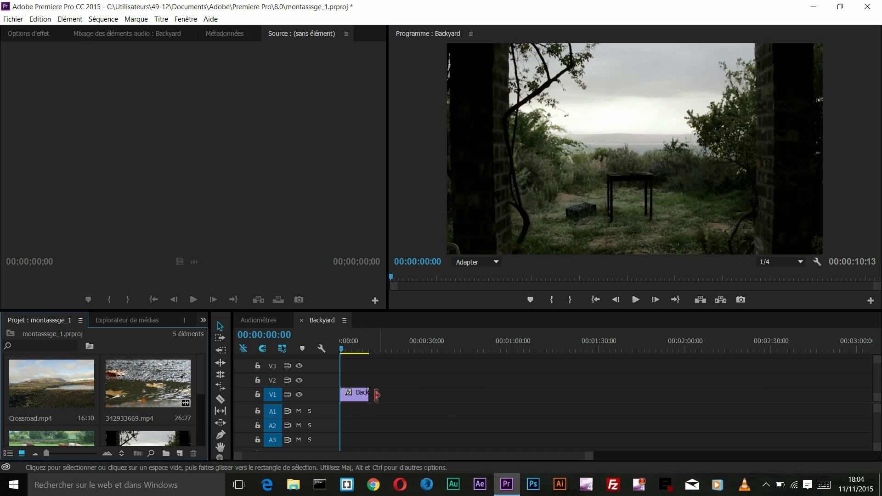
click(354, 395)
drag(44, 279, 643, 287)
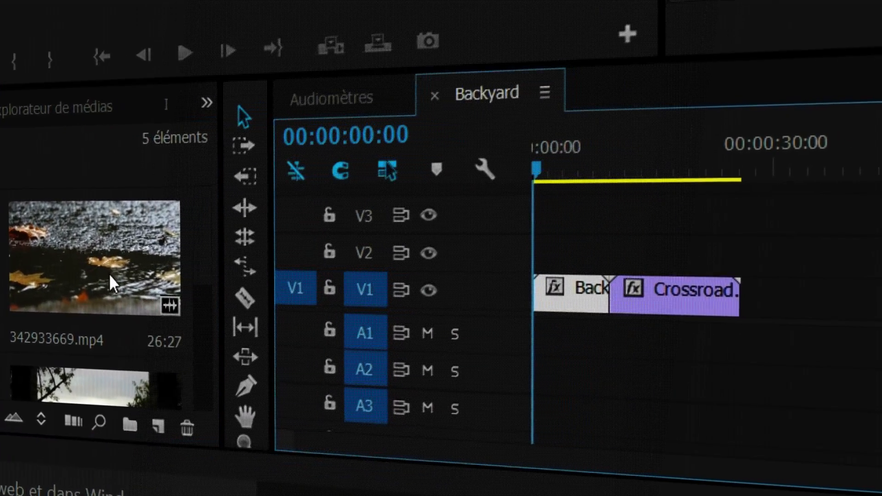
drag(135, 282, 774, 285)
drag(693, 291, 689, 307)
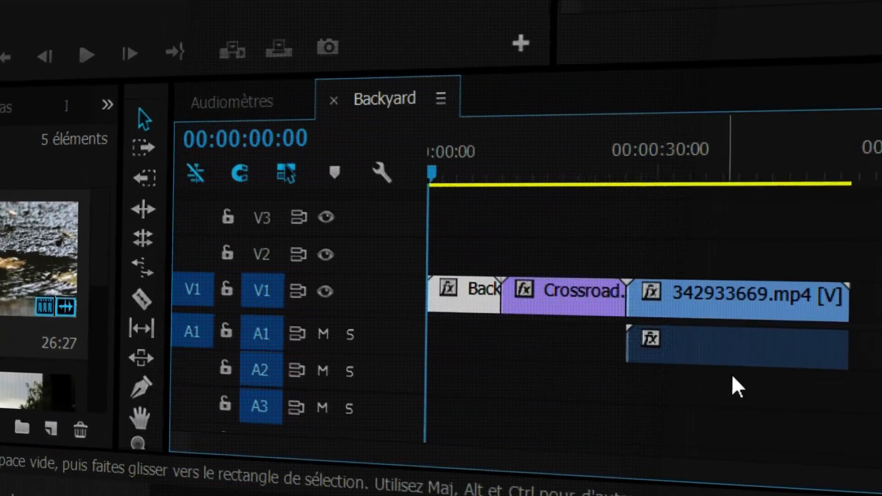
Unlink the audio of the 342933669.mp4 clip from its video and delete the audio part.
click(652, 340)
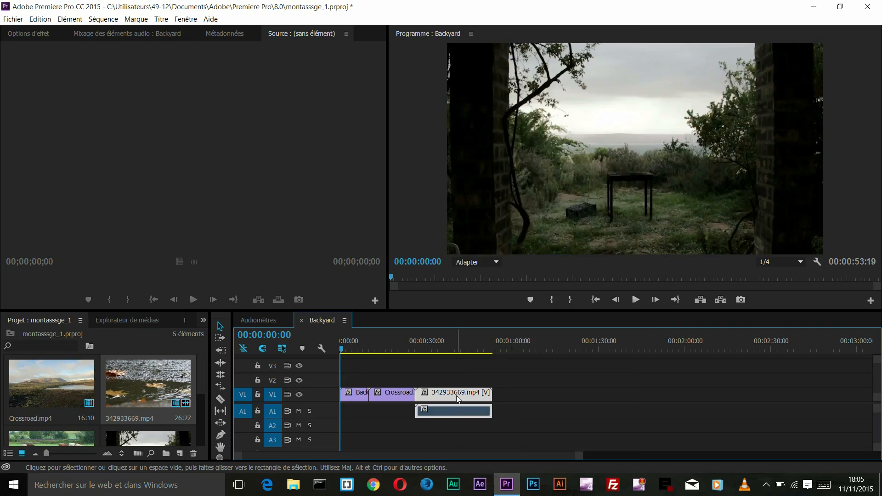
right_click(410, 271)
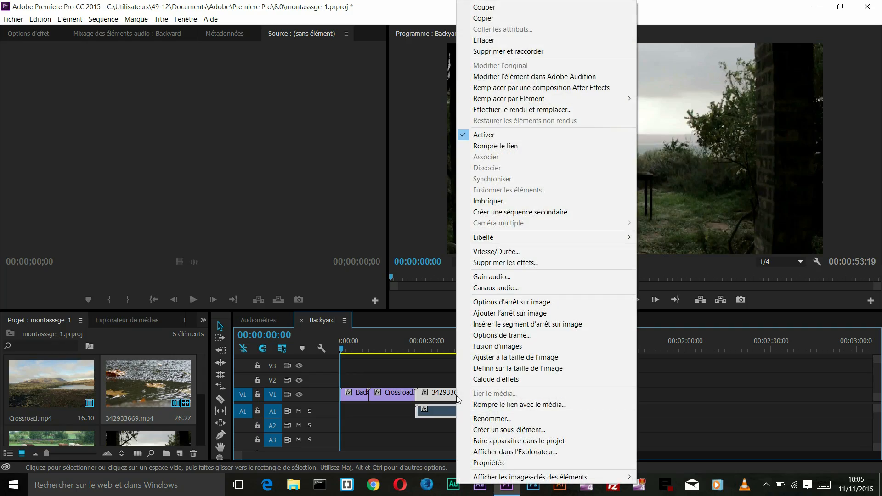
click(496, 146)
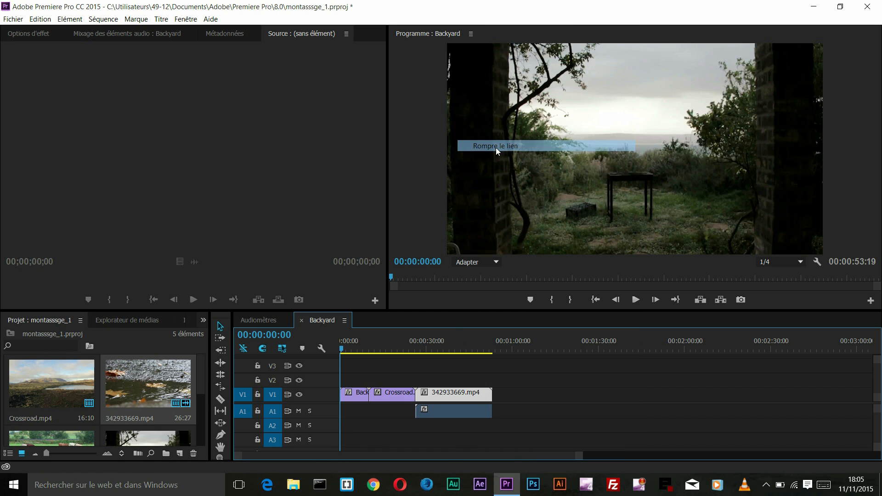
click(454, 409)
key(Delete)
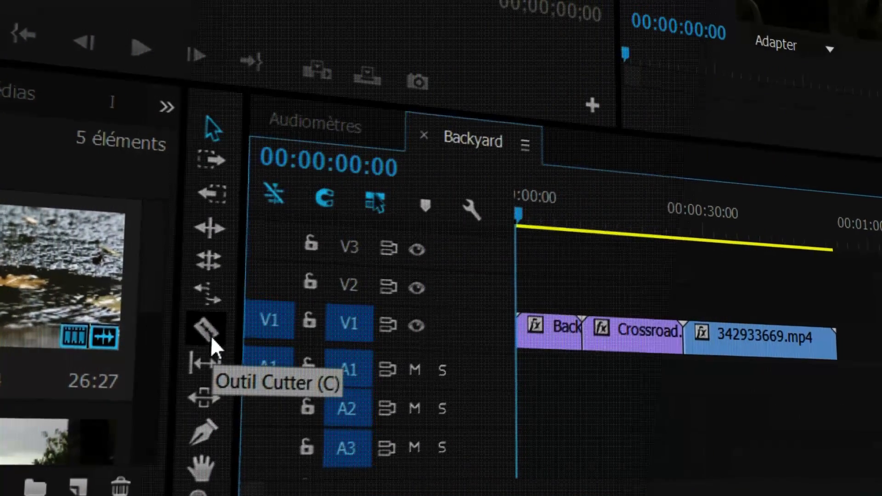
Cut the Backyard clip at 00:00:03:20, the Crossroad clip once and the 342933669.mp4 clip twice with the Razor tool.
click(221, 401)
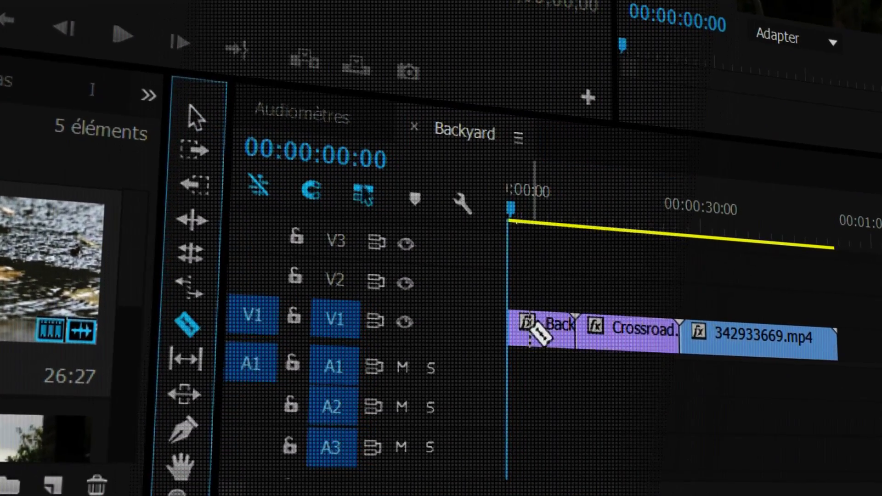
drag(507, 214, 534, 213)
click(535, 324)
click(623, 317)
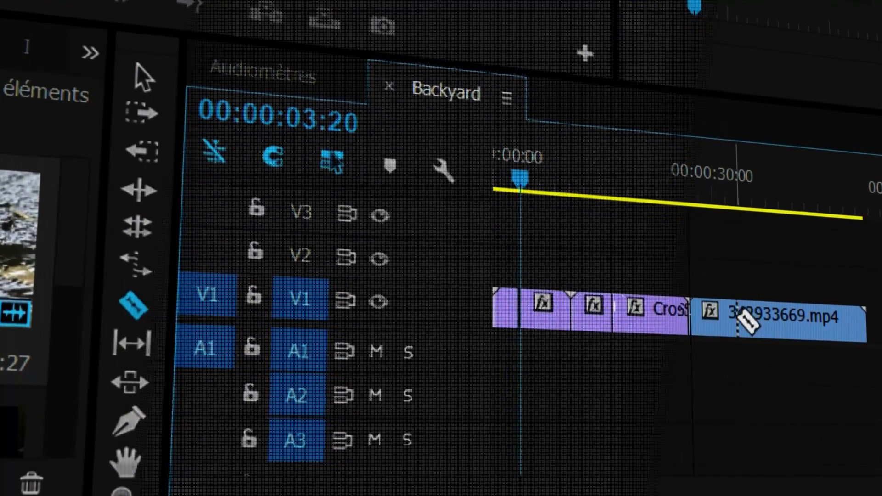
click(740, 324)
click(806, 324)
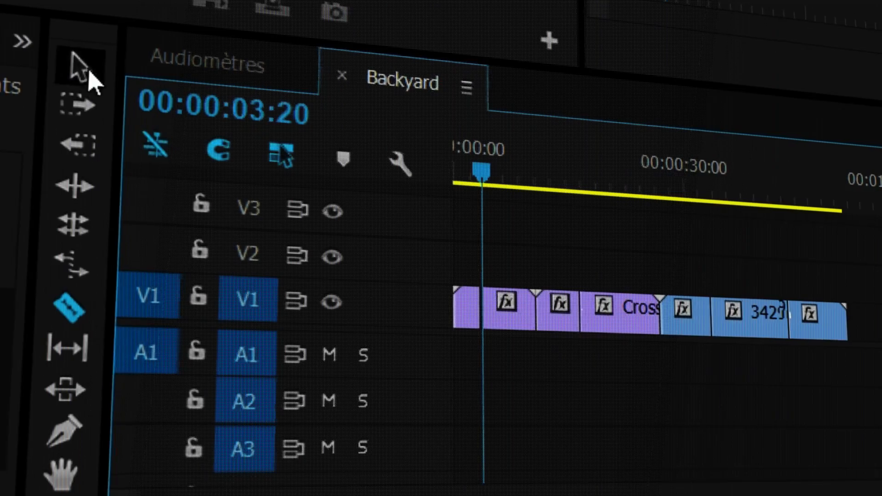
Move the second Backyard segment straight up to track V2 and return the playhead to the sequence start.
key(v)
drag(505, 317, 486, 282)
drag(457, 170, 445, 161)
drag(347, 348, 341, 348)
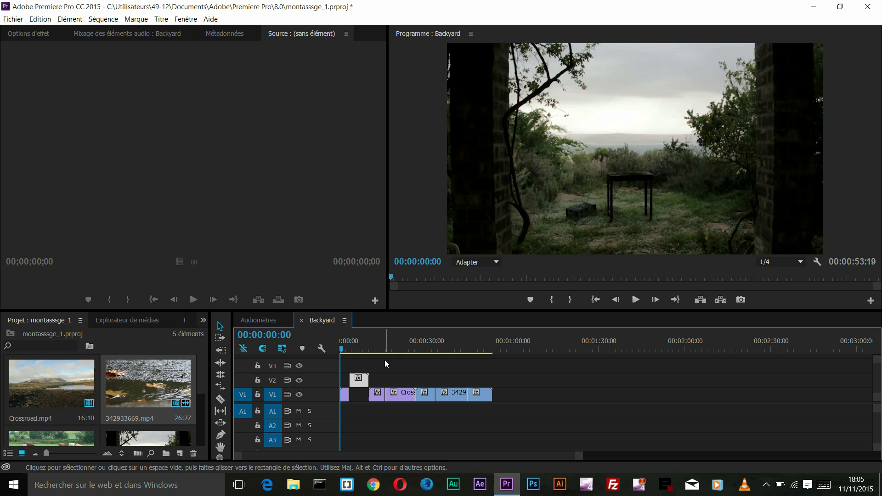
Move the second Crossroad segment straight up to track V3 and scrub the sequence to 00:00:15:10.
drag(403, 395, 398, 369)
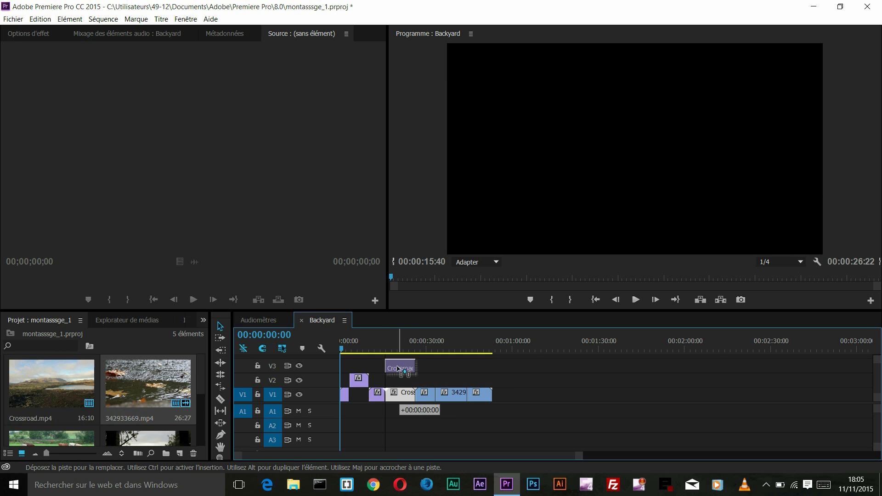
drag(398, 363, 398, 364)
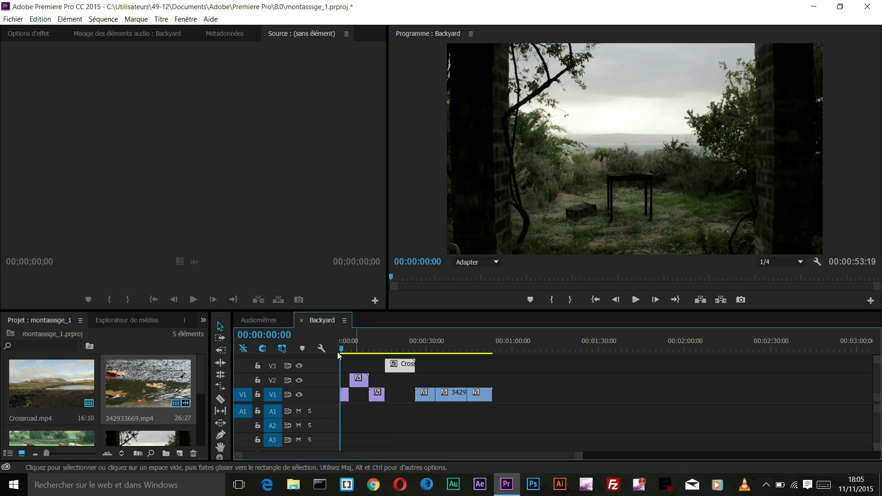
drag(337, 352, 384, 354)
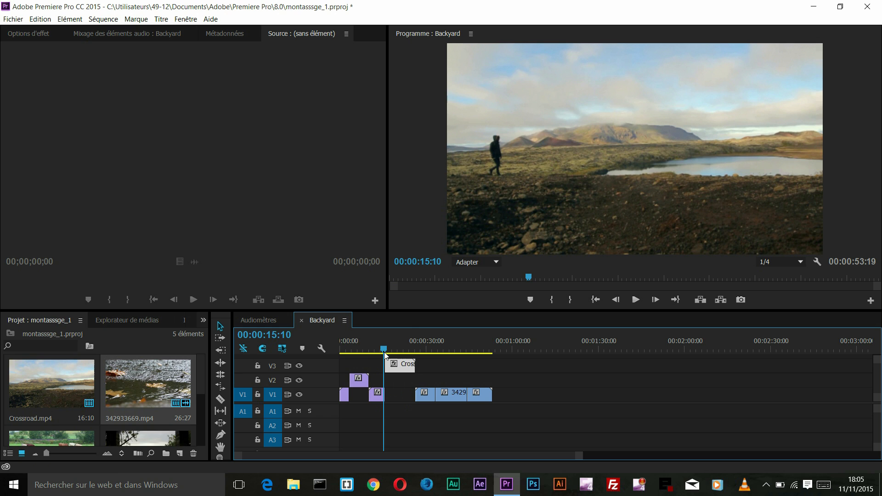
Move the first 342933669.mp4 segment to V2 under the end of the Crossroad segment, shift the other two earlier on V1, and scrub through the result.
drag(424, 396, 411, 383)
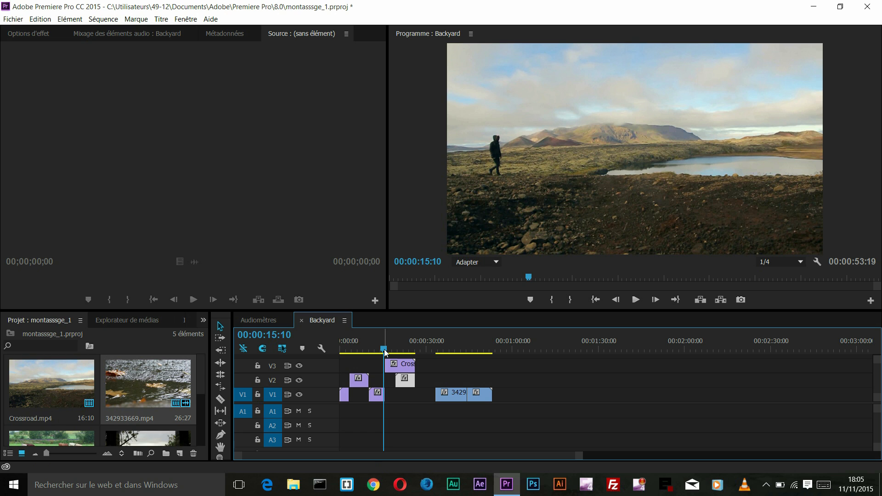
drag(385, 350, 404, 354)
drag(448, 395, 427, 392)
drag(403, 349, 376, 349)
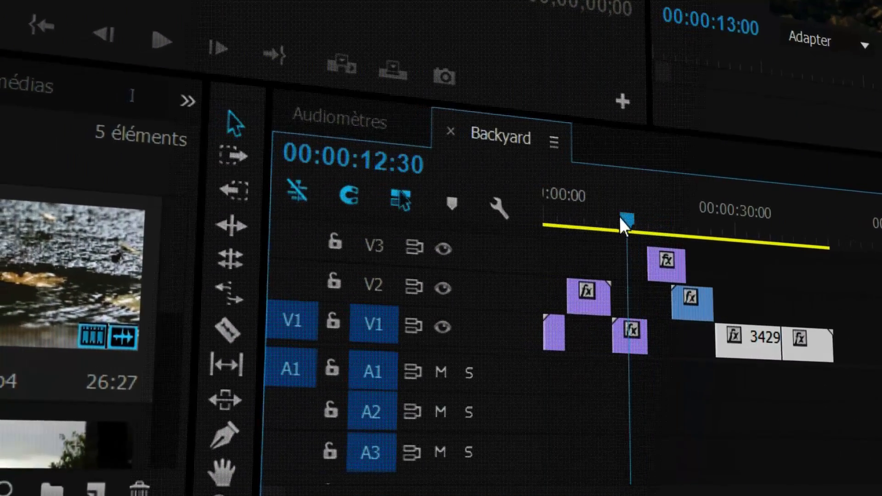
drag(620, 218, 581, 224)
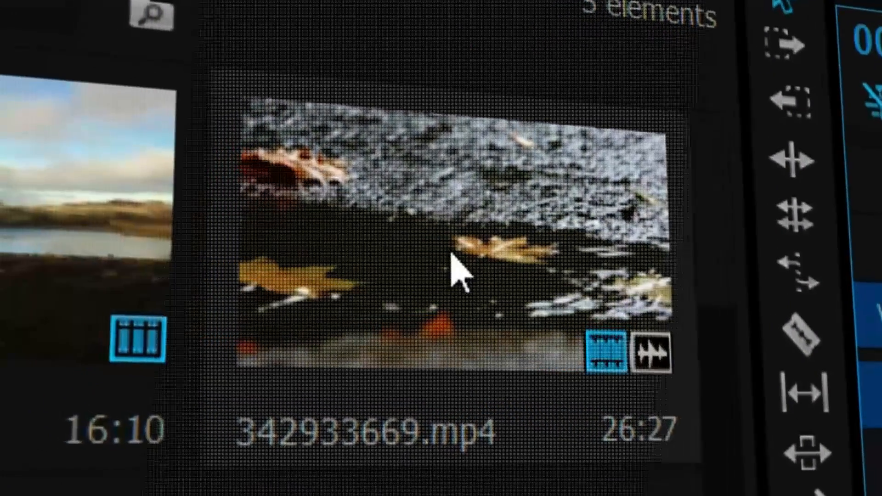
Open 342933669.mp4 in the source monitor and mark In and Out points for a 2:03 excerpt starting at 00:00:13:29.
double_click(430, 253)
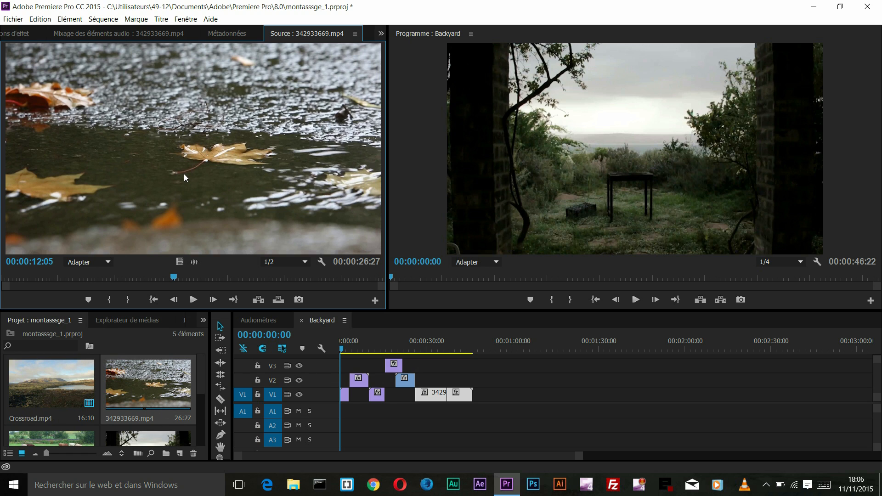
click(193, 300)
click(192, 300)
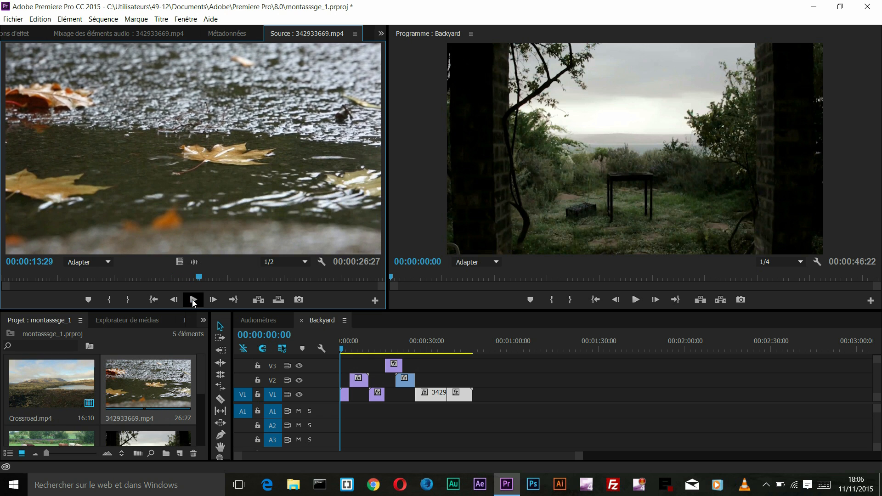
click(110, 300)
click(193, 300)
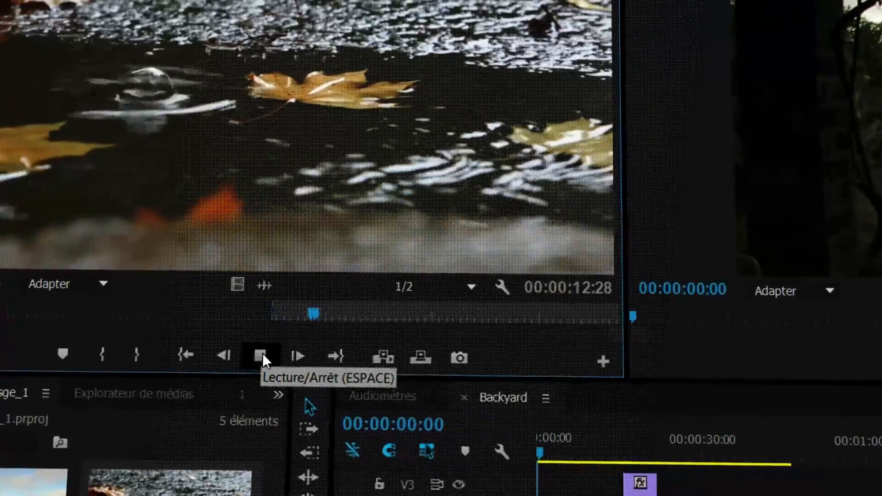
click(260, 356)
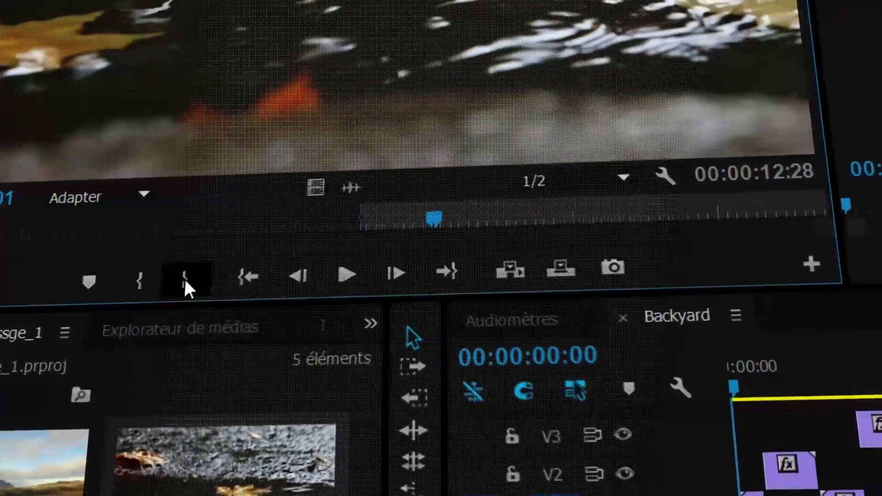
click(197, 278)
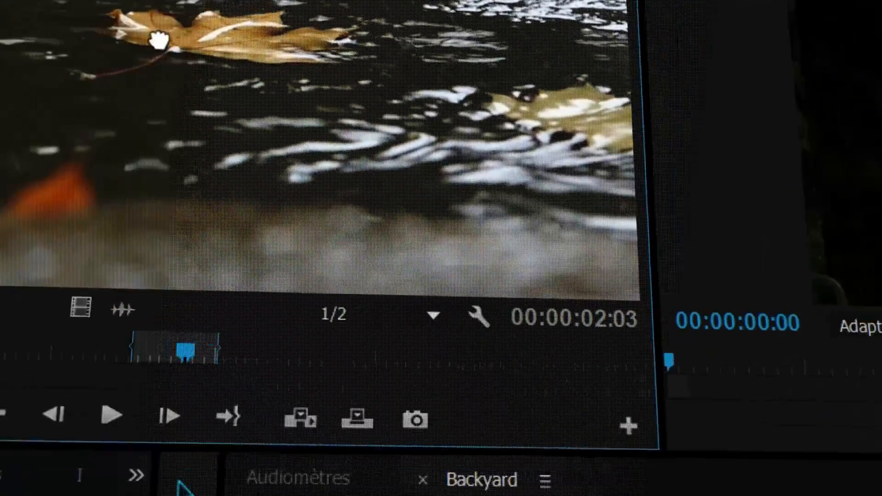
Place the marked excerpt directly after the blue segment on V2, with its audio on A2, and scrub to 00:00:24:00.
drag(159, 40, 312, 309)
drag(398, 365, 398, 365)
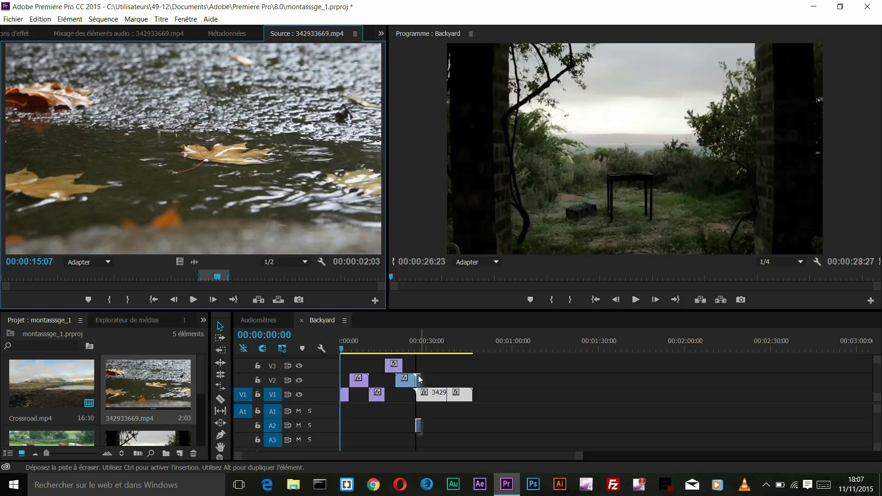
mouse_move(385, 304)
mouse_down()
mouse_move(398, 304)
mouse_move(387, 308)
mouse_up()
drag(410, 341, 408, 346)
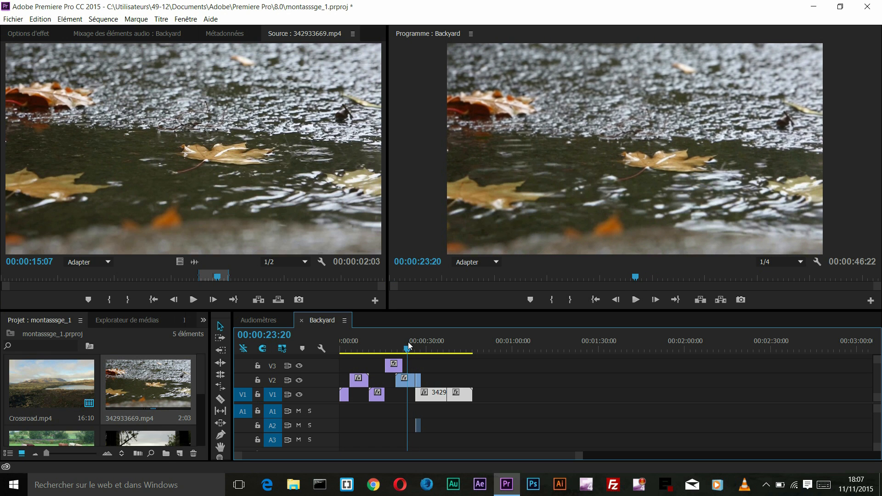
drag(409, 345, 410, 344)
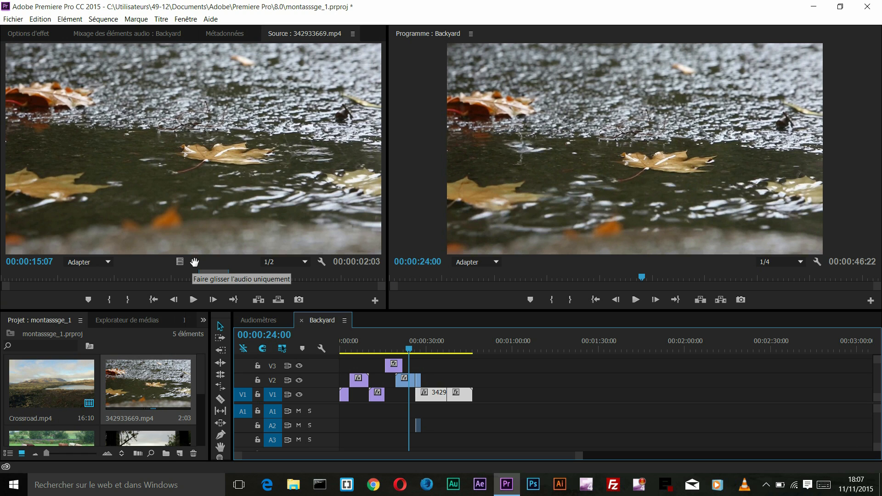
Add only the audio of the marked excerpt to track A2, below the end of the first Crossroad segment.
drag(195, 262, 382, 426)
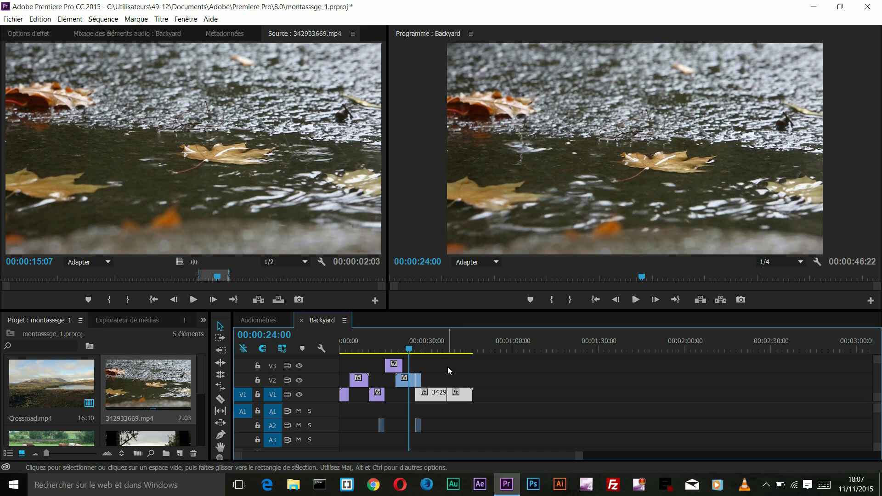
click(376, 349)
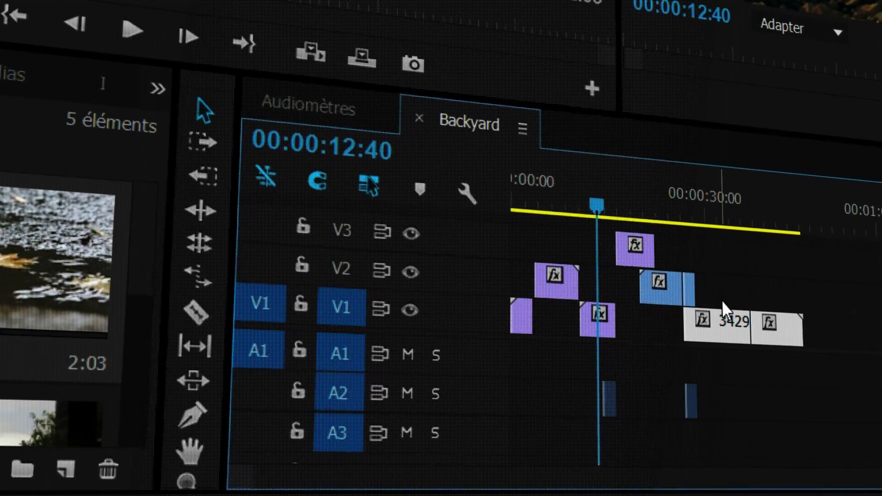
Split the 342933669.mp4 segments on V1 at 00:00:30:20 and several other points, and spread the pieces over tracks V1, V2 and V3.
drag(712, 216, 717, 217)
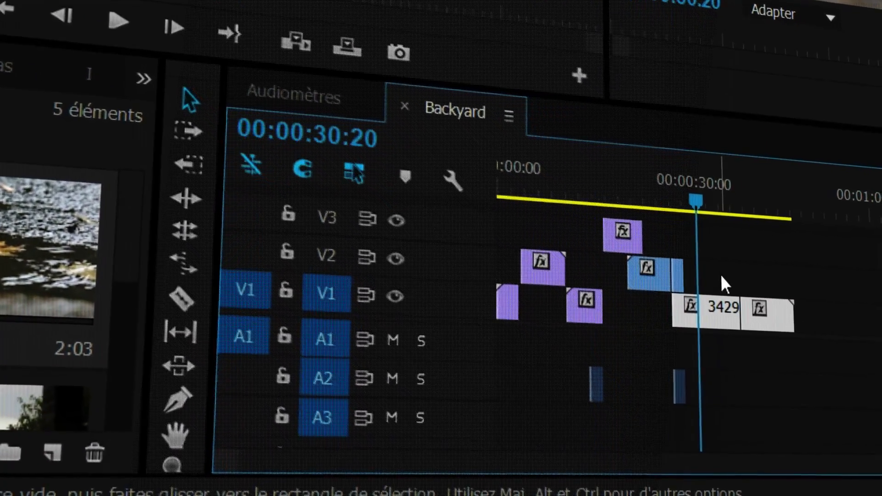
key(c)
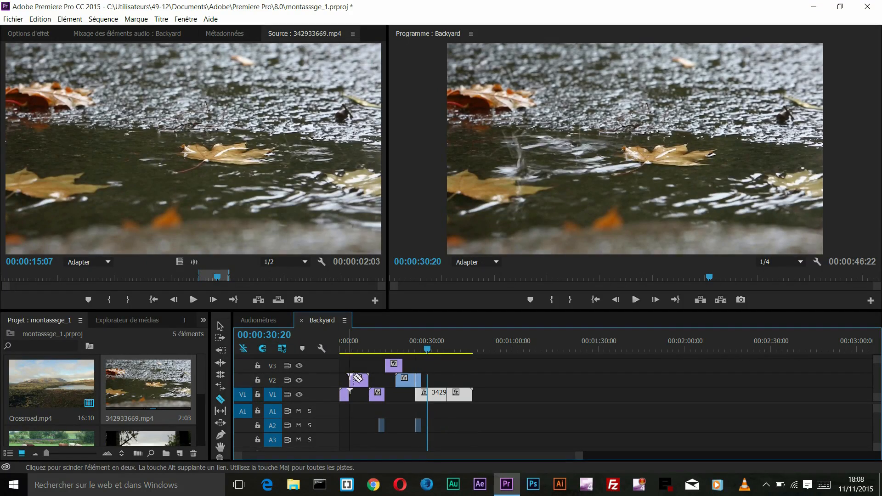
click(428, 395)
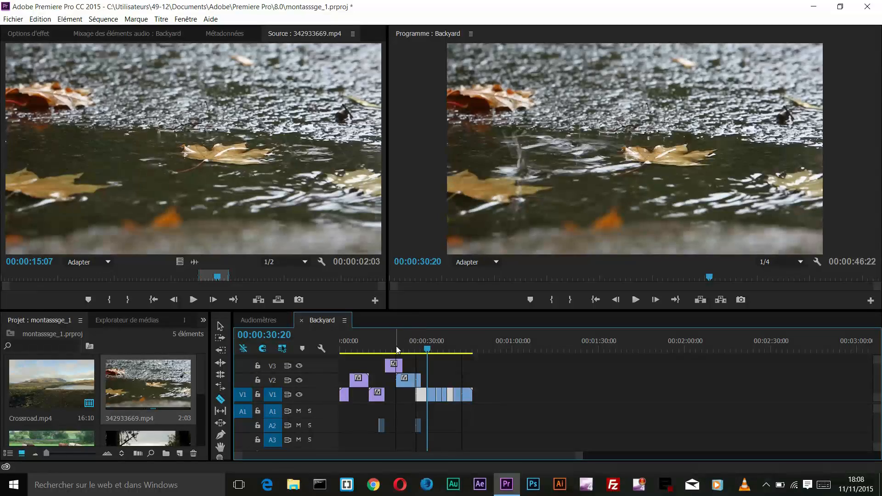
key(v)
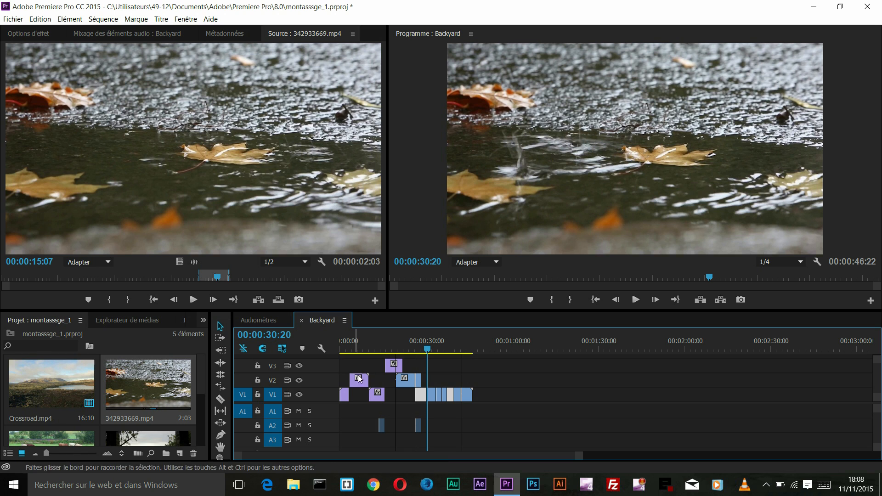
drag(451, 393, 362, 349)
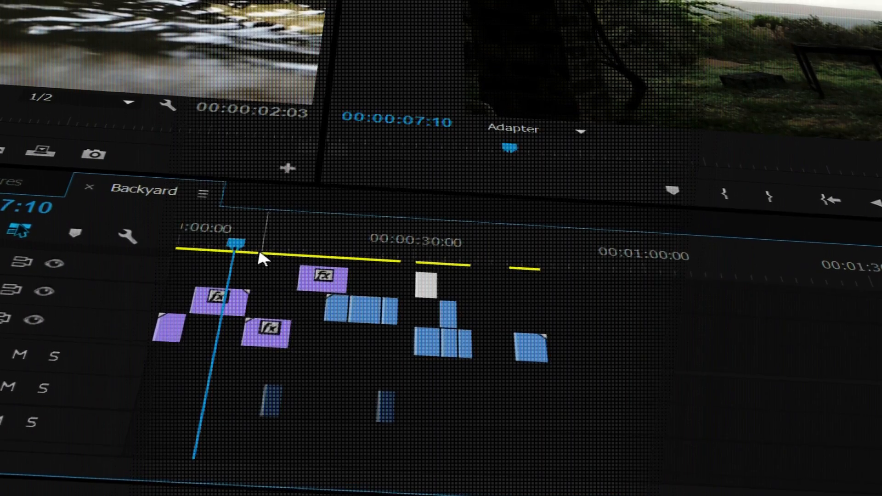